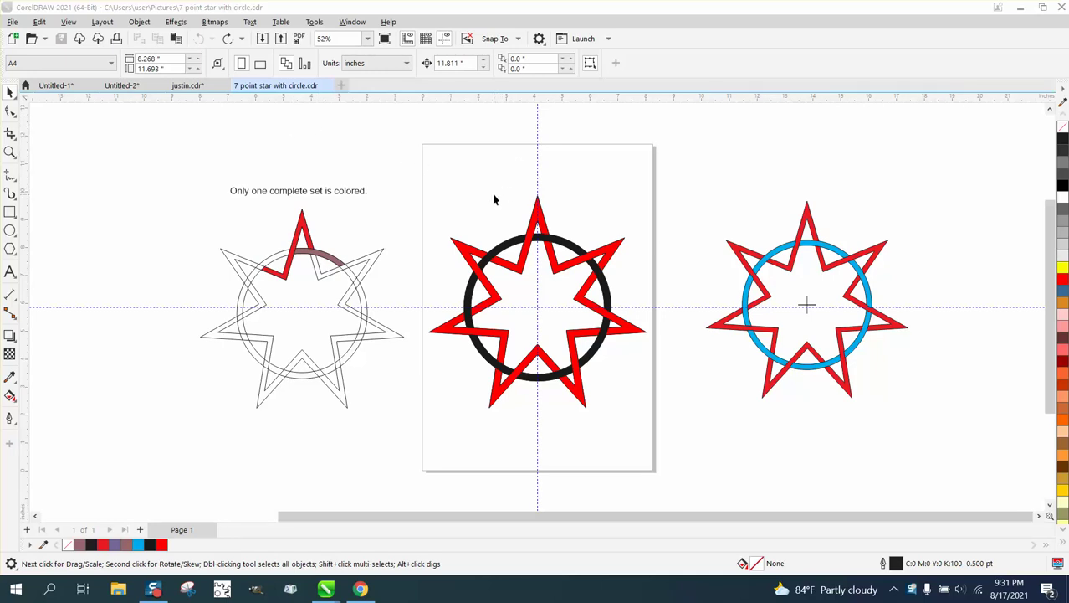
Delete the middle and right star-and-circle sets
{"action": "left_click_drag", "start_coordinate": [427, 182], "coordinate": [670, 428]}
{"action": "key", "text": "Delete"}
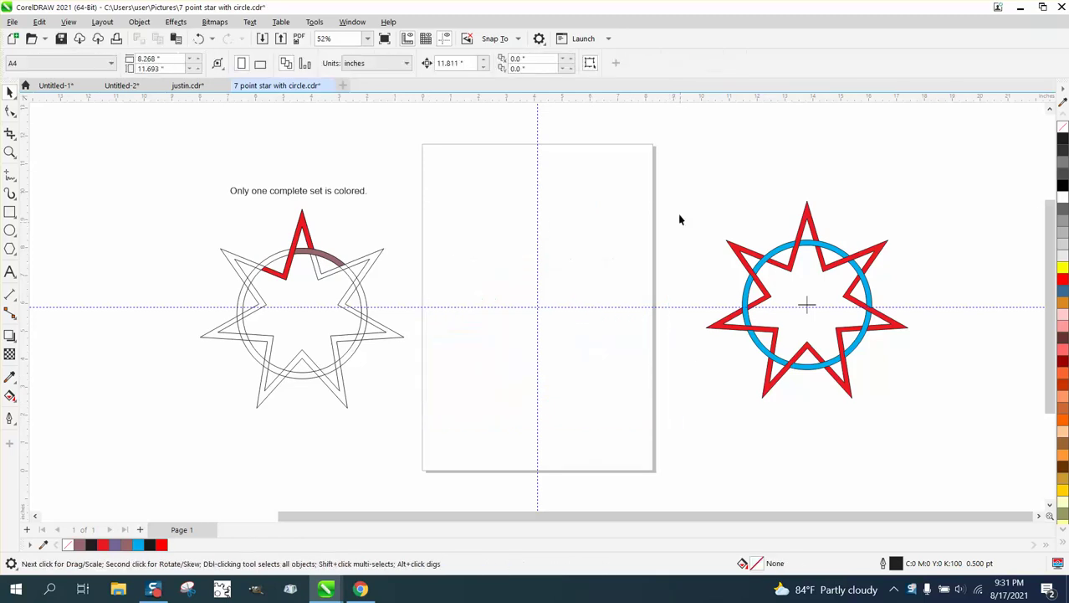
{"action": "left_click_drag", "start_coordinate": [683, 163], "coordinate": [904, 432]}
{"action": "key", "text": "Delete"}
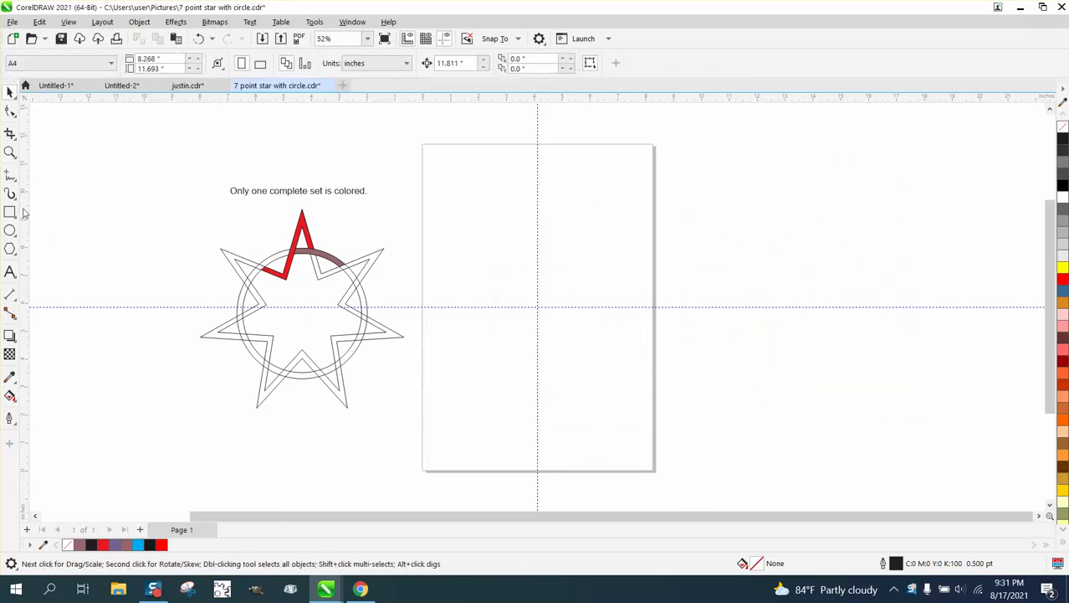
Draw four rectangles scattered across the page, including a long one lower right
{"action": "left_click", "coordinate": [11, 211]}
{"action": "left_click_drag", "start_coordinate": [465, 212], "coordinate": [498, 232]}
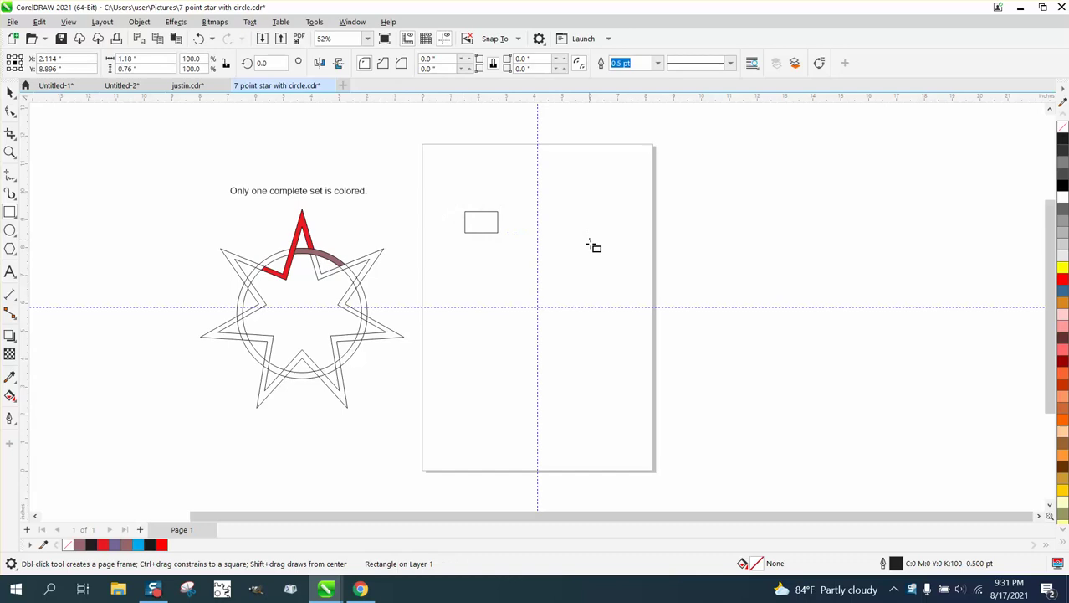
{"action": "left_click_drag", "start_coordinate": [586, 235], "coordinate": [606, 263]}
{"action": "left_click_drag", "start_coordinate": [488, 284], "coordinate": [466, 296]}
{"action": "left_click_drag", "start_coordinate": [471, 335], "coordinate": [618, 379]}
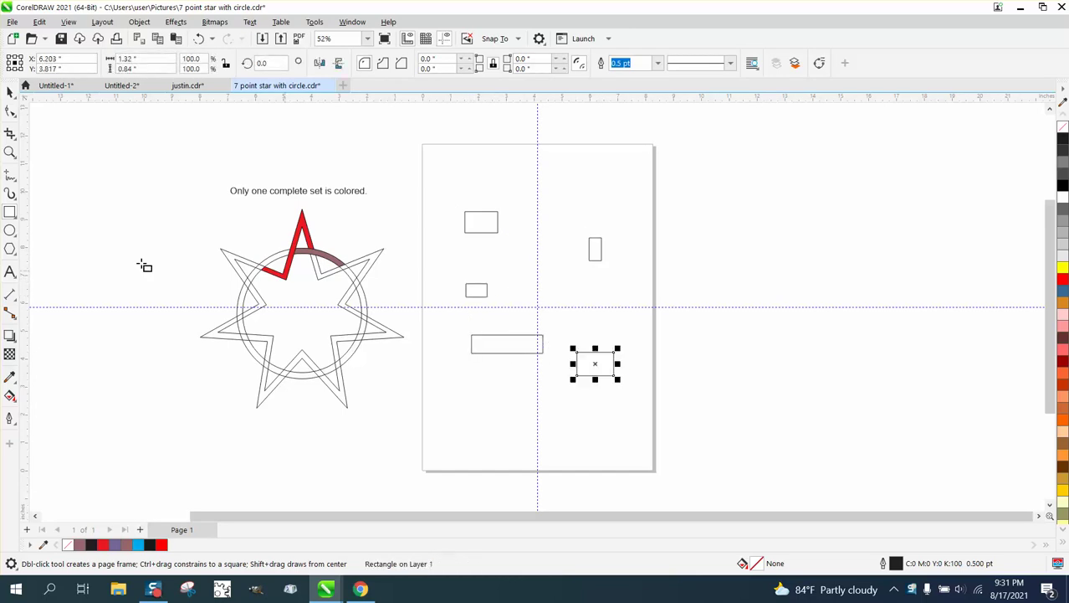
Draw a small ellipse beside the vertical guide and fill it black
{"action": "left_click", "coordinate": [10, 230]}
{"action": "mouse_move", "coordinate": [539, 196]}
{"action": "left_mouse_down"}
{"action": "mouse_move", "coordinate": [548, 221]}
{"action": "mouse_move", "coordinate": [584, 224]}
{"action": "left_mouse_up"}
{"action": "left_click", "coordinate": [1063, 139]}
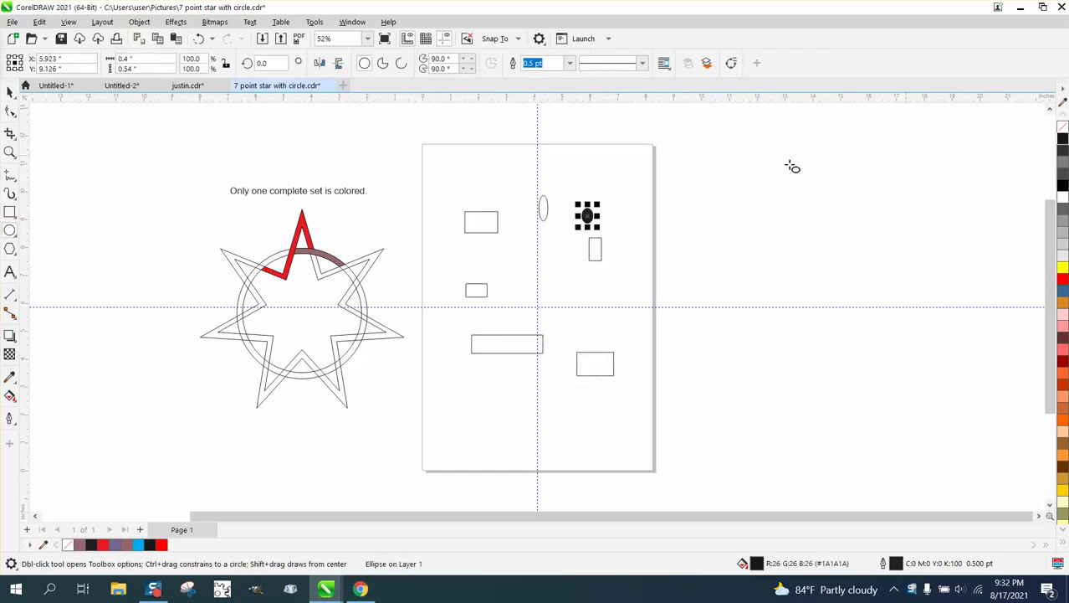
Smart Fill the long rectangle and small left rectangle yellow, then add an ellipse upper left
{"action": "left_click", "coordinate": [10, 396]}
{"action": "left_click", "coordinate": [518, 343]}
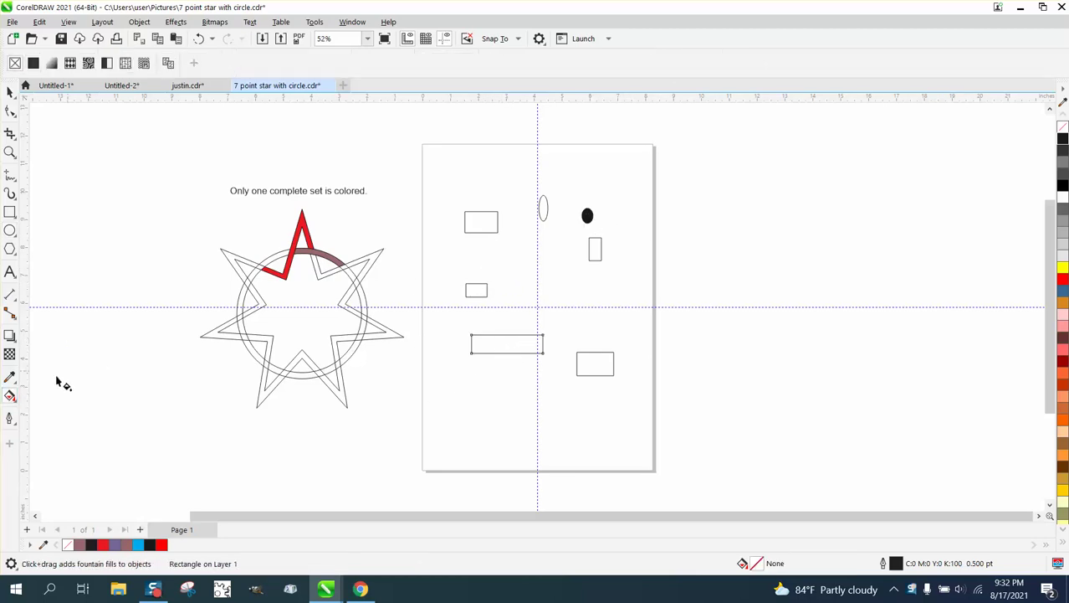
{"action": "left_click", "coordinate": [19, 405]}
{"action": "left_click", "coordinate": [46, 414]}
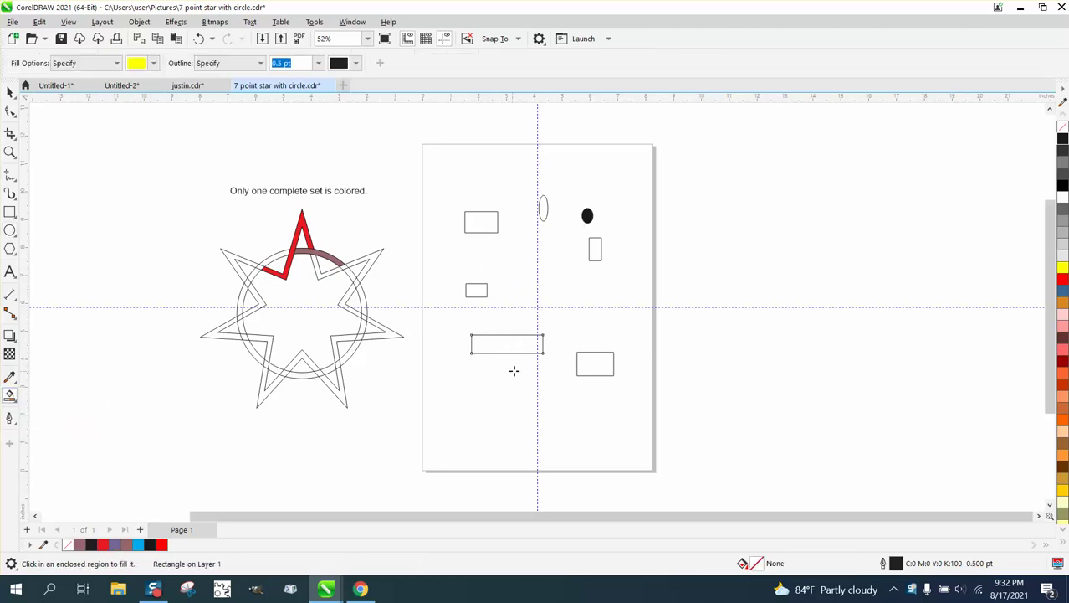
{"action": "left_click", "coordinate": [524, 349]}
{"action": "left_click", "coordinate": [477, 289]}
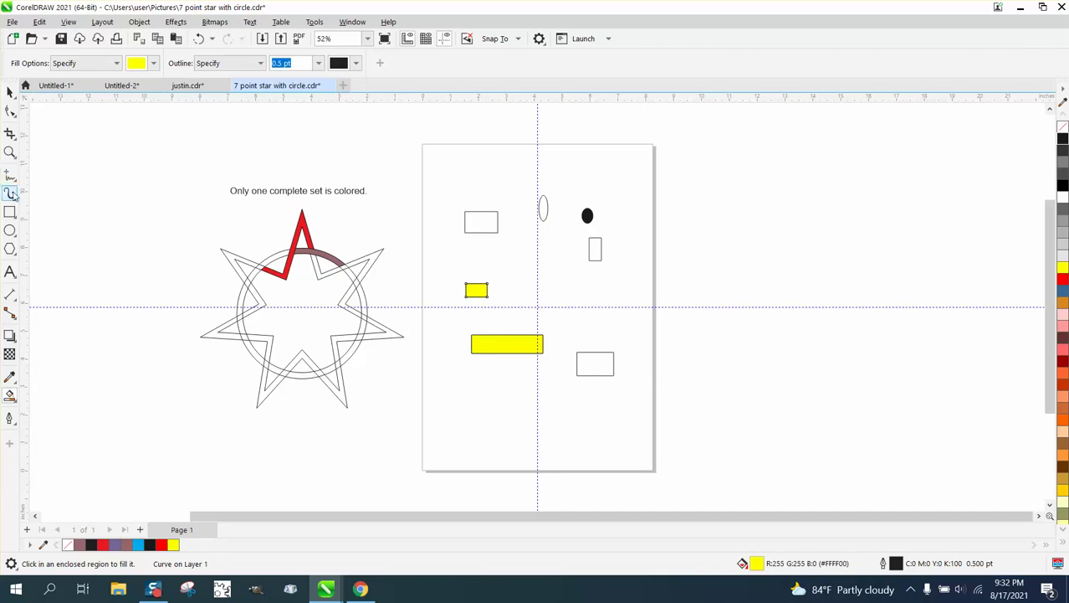
{"action": "left_click", "coordinate": [10, 230]}
{"action": "left_click_drag", "start_coordinate": [448, 183], "coordinate": [402, 236]}
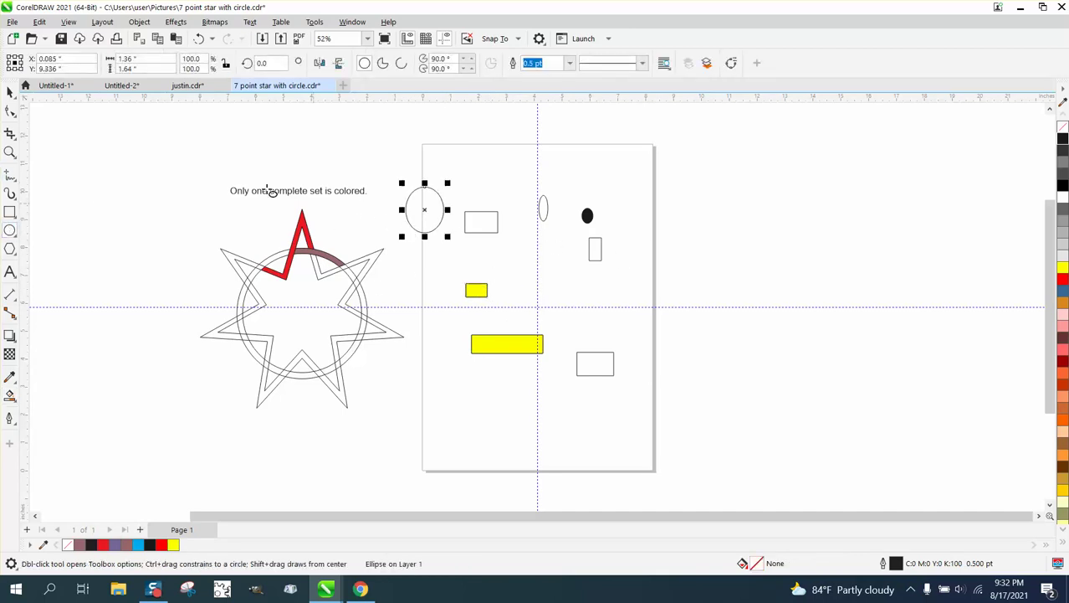
Undo back to the earliest Create step, removing the new ellipse, black dot and yellow fills
{"action": "left_click", "coordinate": [212, 39]}
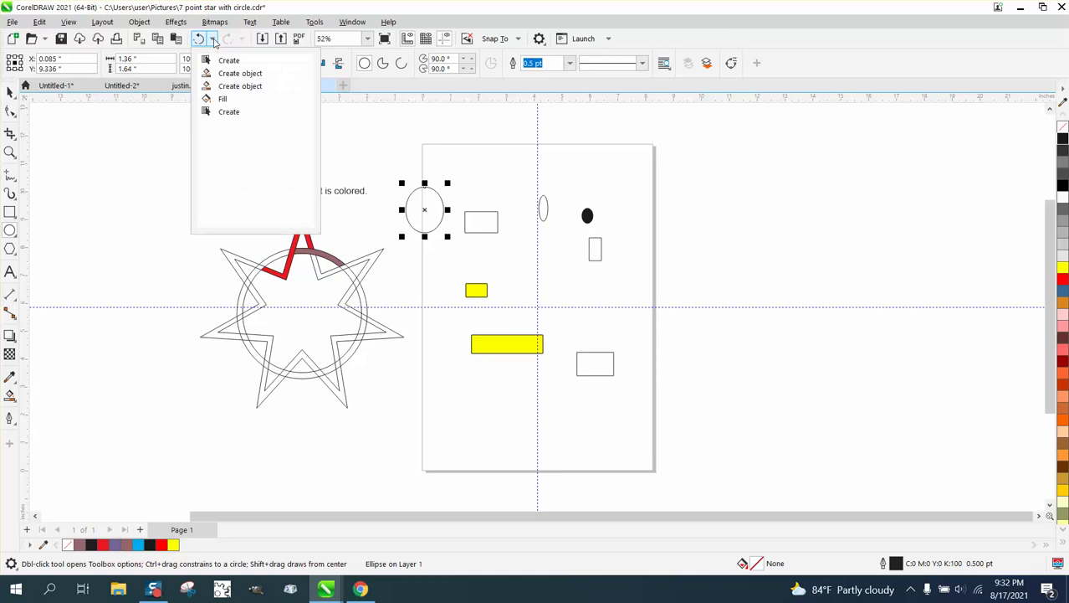
{"action": "left_click", "coordinate": [230, 111]}
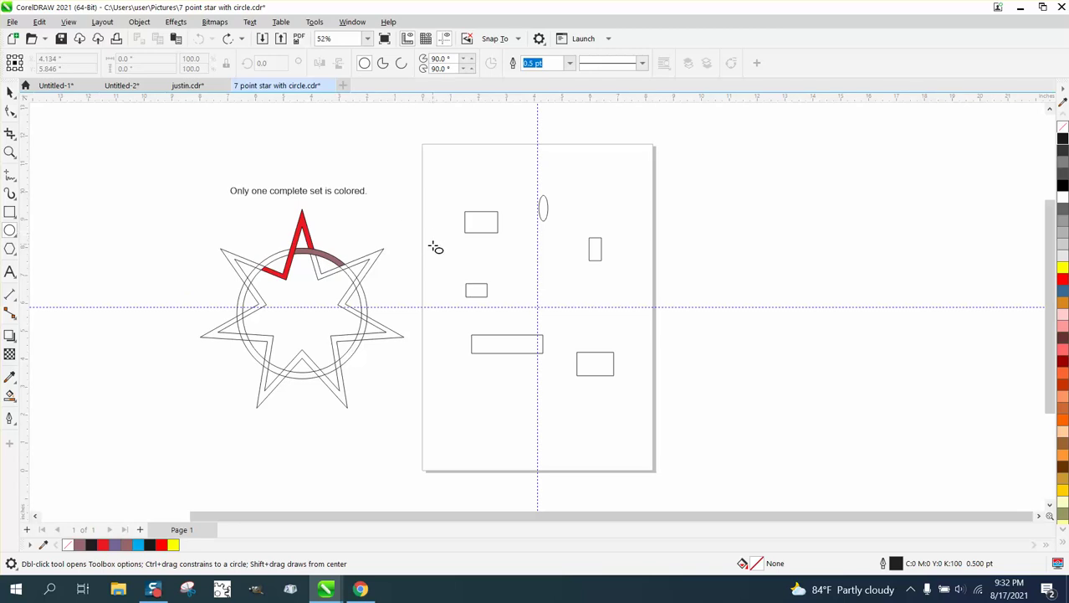
Revert the drawing to its last saved version, discarding all current changes
{"action": "left_click", "coordinate": [13, 22]}
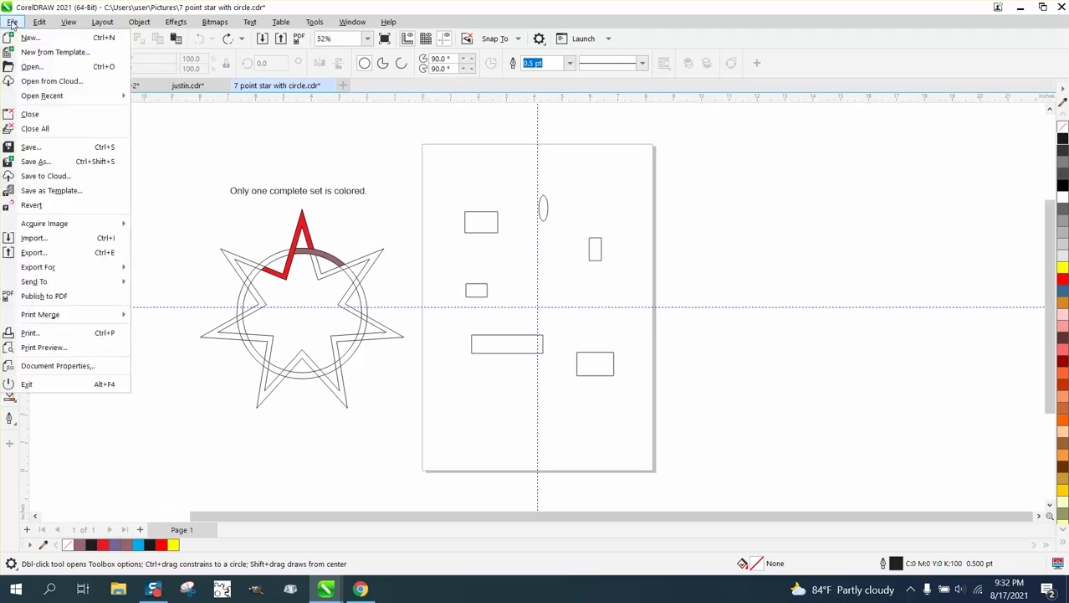
{"action": "left_click", "coordinate": [31, 206]}
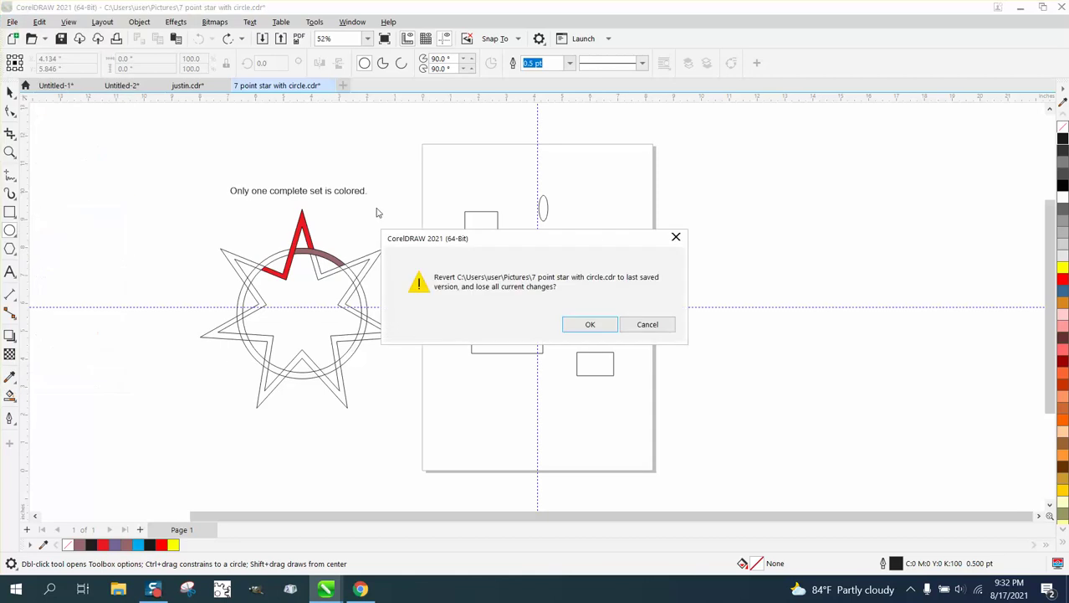
{"action": "left_click", "coordinate": [591, 325]}
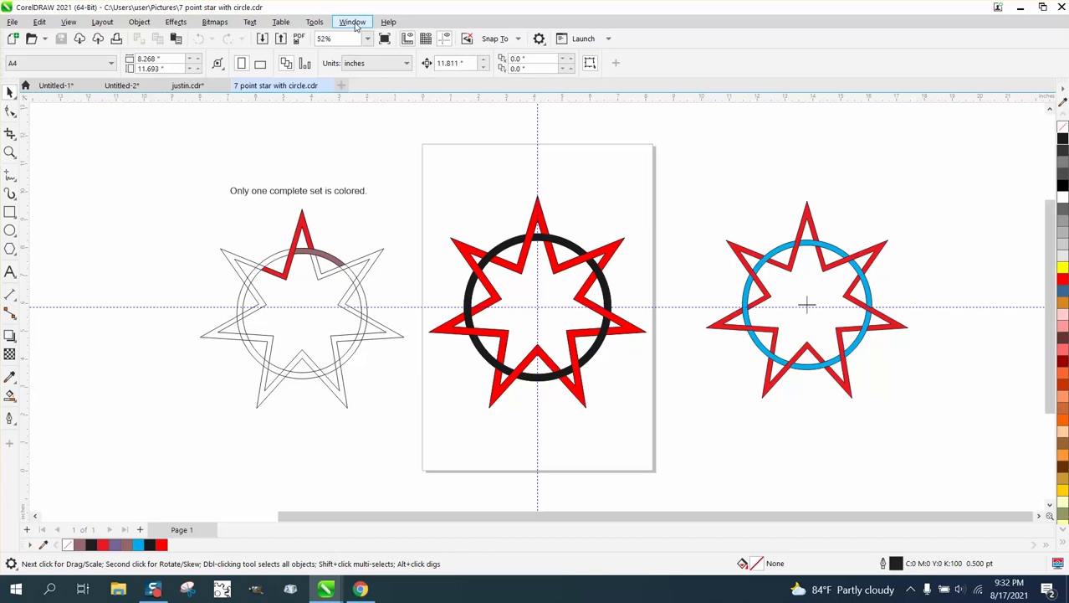
Set Regular undo levels to 25 on the CorelDRAW General options page and confirm
{"action": "left_click", "coordinate": [355, 25]}
{"action": "mouse_move", "coordinate": [318, 23]}
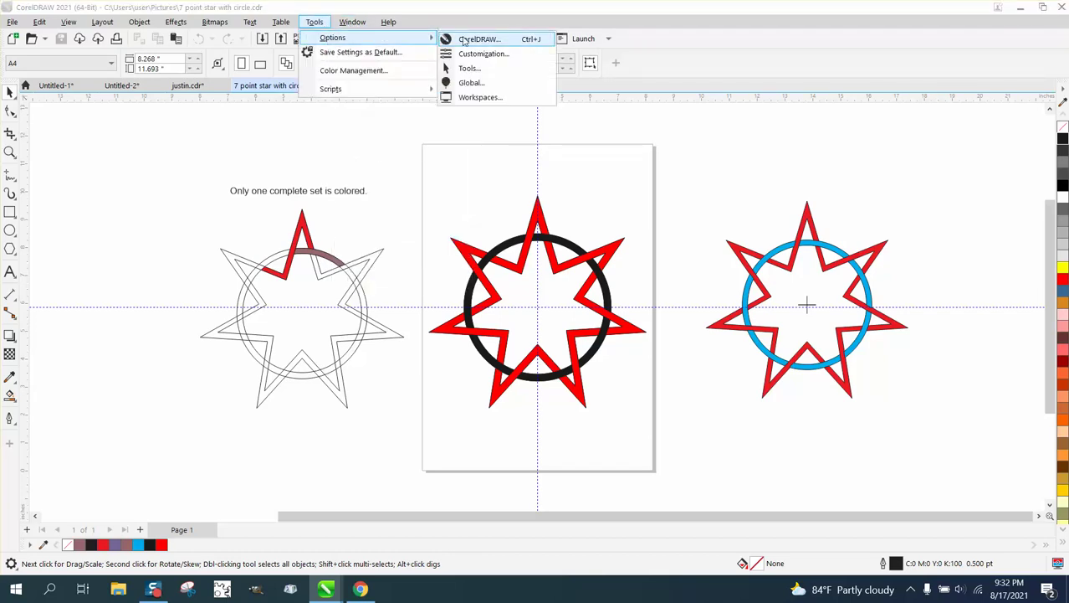
{"action": "left_click", "coordinate": [466, 41]}
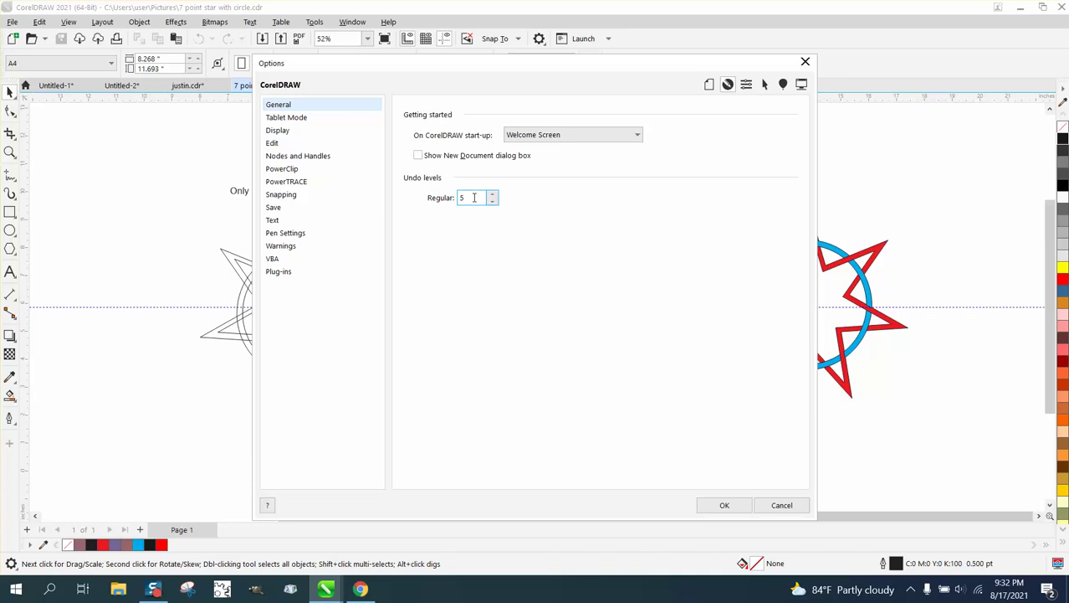
{"action": "double_click", "coordinate": [474, 197]}
{"action": "type", "text": "5"}
{"action": "left_click_drag", "start_coordinate": [472, 199], "coordinate": [457, 199]}
{"action": "left_click", "coordinate": [726, 504]}
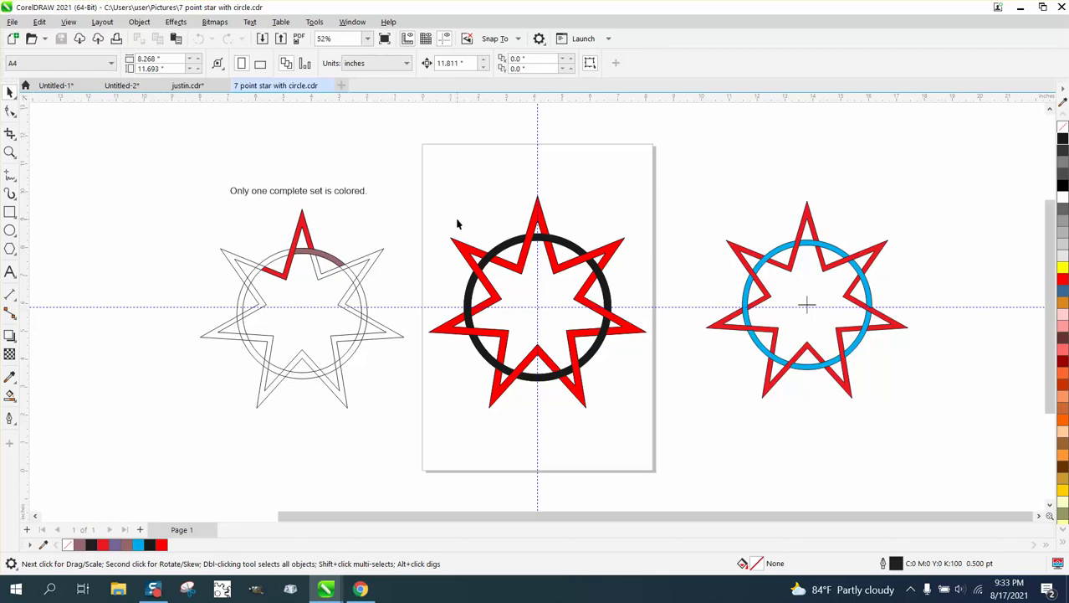
Pull the middle star's top, upper-left and right-hand points out of place
{"action": "left_click", "coordinate": [541, 222]}
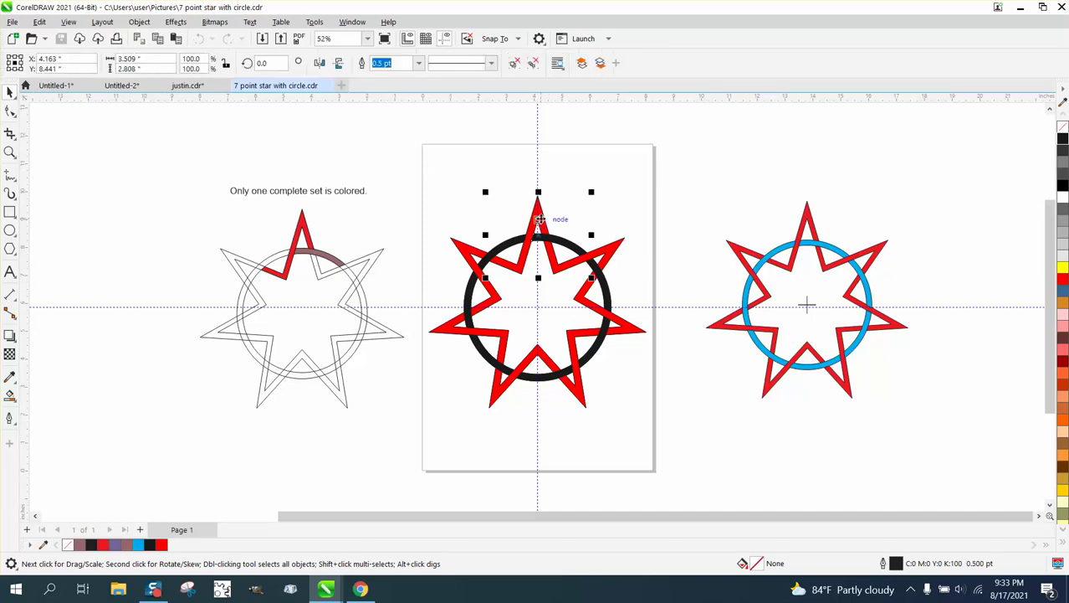
{"action": "left_click_drag", "start_coordinate": [423, 159], "coordinate": [691, 428]}
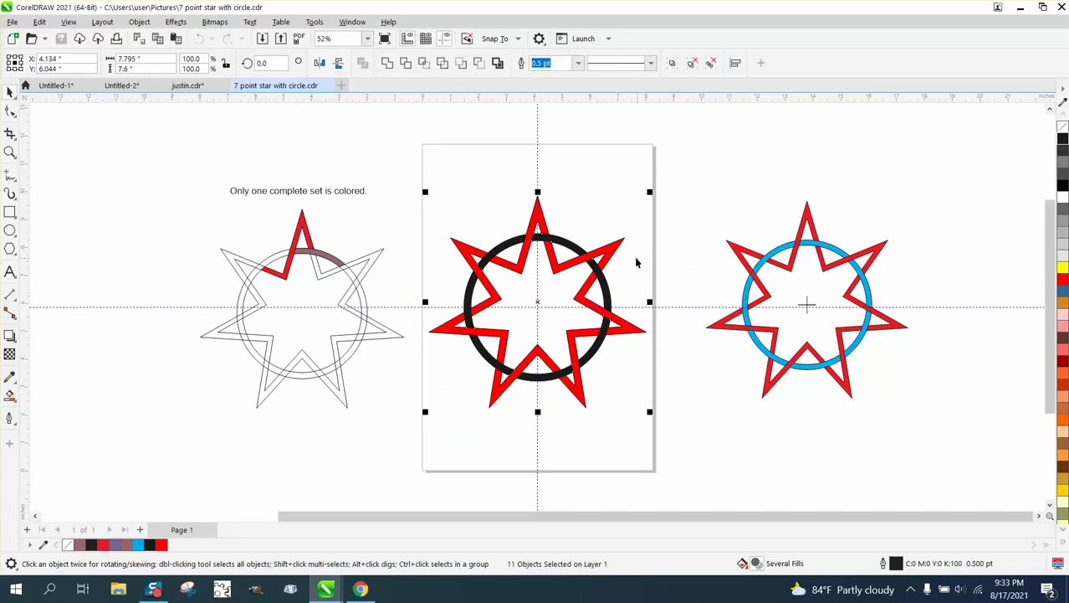
{"action": "mouse_move", "coordinate": [538, 303]}
{"action": "left_mouse_down"}
{"action": "mouse_move", "coordinate": [577, 266]}
{"action": "mouse_move", "coordinate": [538, 303]}
{"action": "left_mouse_up"}
{"action": "left_click", "coordinate": [602, 205]}
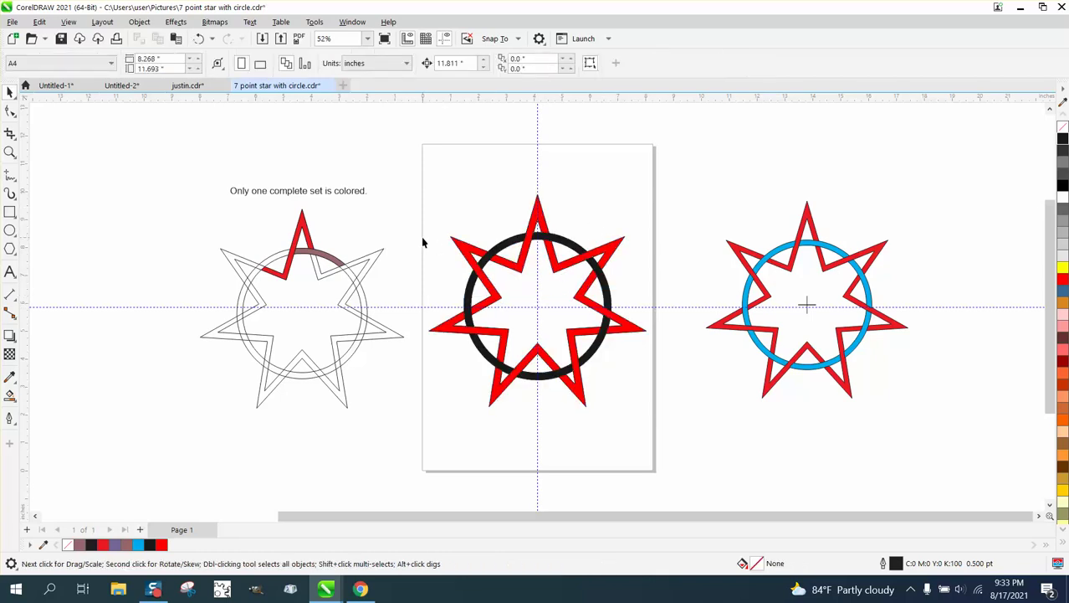
{"action": "left_click", "coordinate": [541, 215]}
{"action": "left_click_drag", "start_coordinate": [541, 215], "coordinate": [637, 199]}
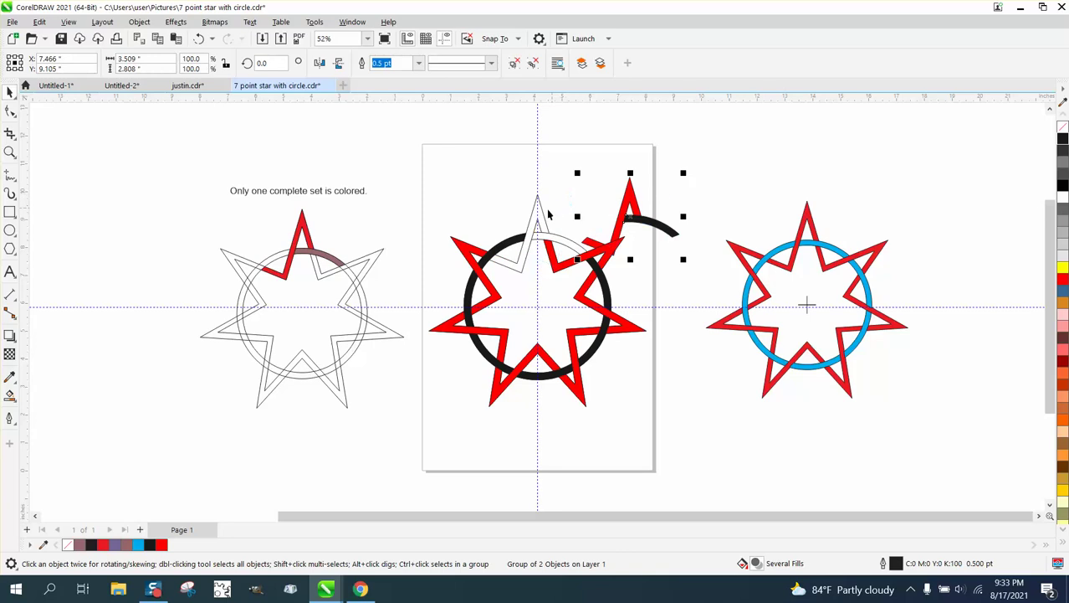
{"action": "left_click_drag", "start_coordinate": [483, 252], "coordinate": [479, 214]}
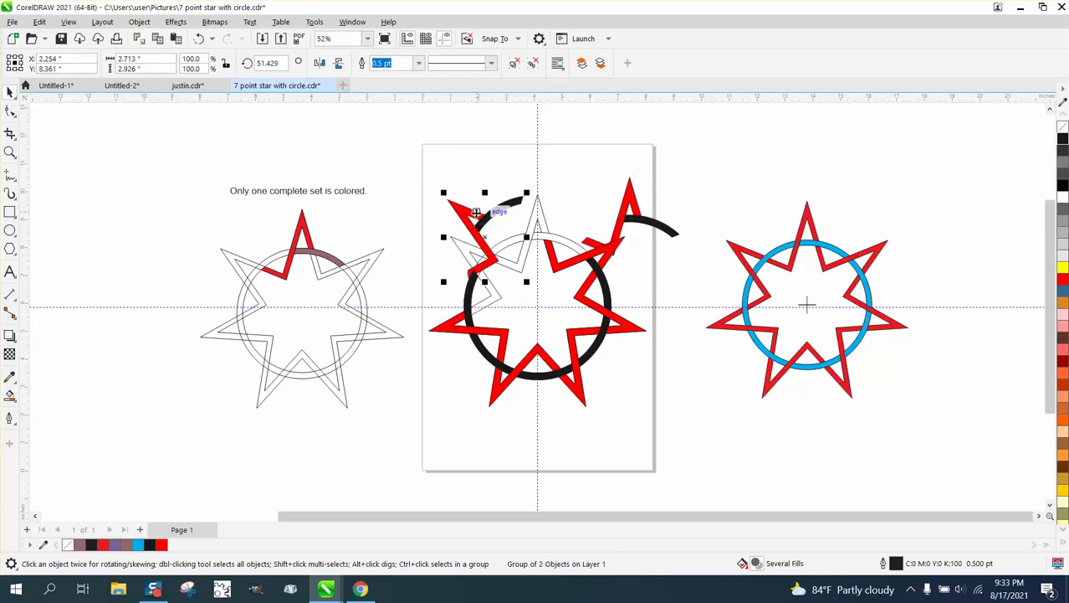
{"action": "left_click_drag", "start_coordinate": [571, 263], "coordinate": [659, 296]}
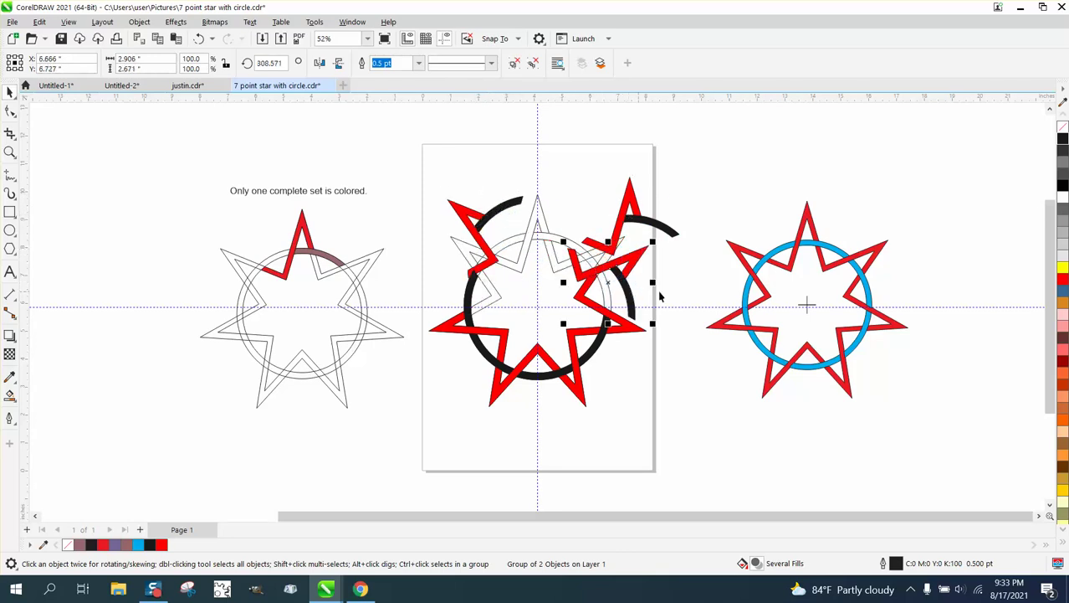
Delete most of the right-hand star, leaving a blue and red fragment
{"action": "left_click_drag", "start_coordinate": [718, 205], "coordinate": [914, 424]}
{"action": "key", "text": "Delete"}
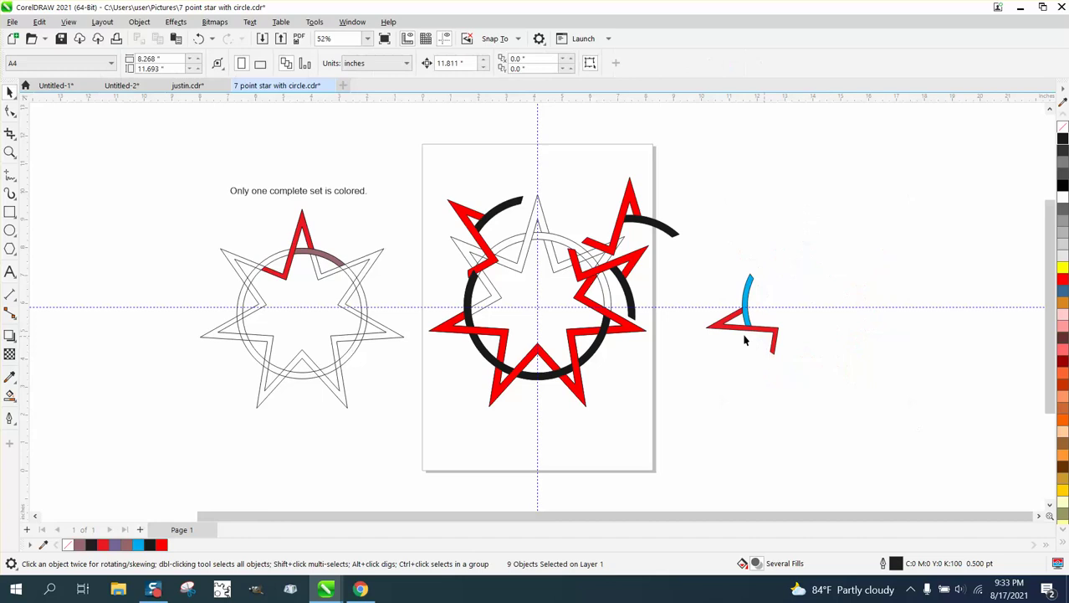
{"action": "left_click_drag", "start_coordinate": [682, 258], "coordinate": [826, 375]}
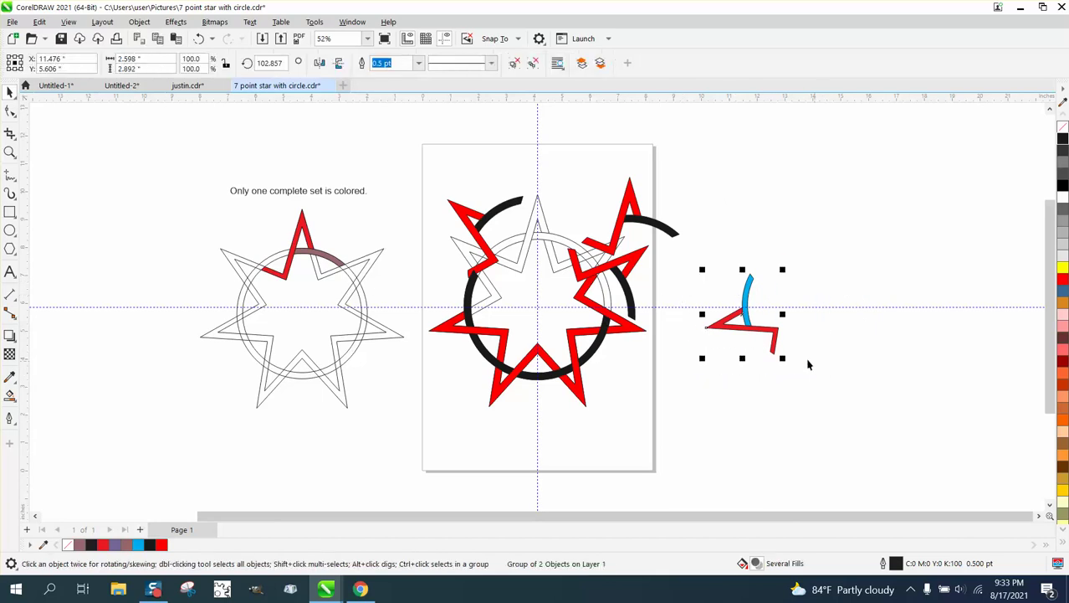
Draw five octagons around the canvas, on the left and right sides
{"action": "left_click", "coordinate": [10, 249]}
{"action": "left_click_drag", "start_coordinate": [97, 242], "coordinate": [144, 278]}
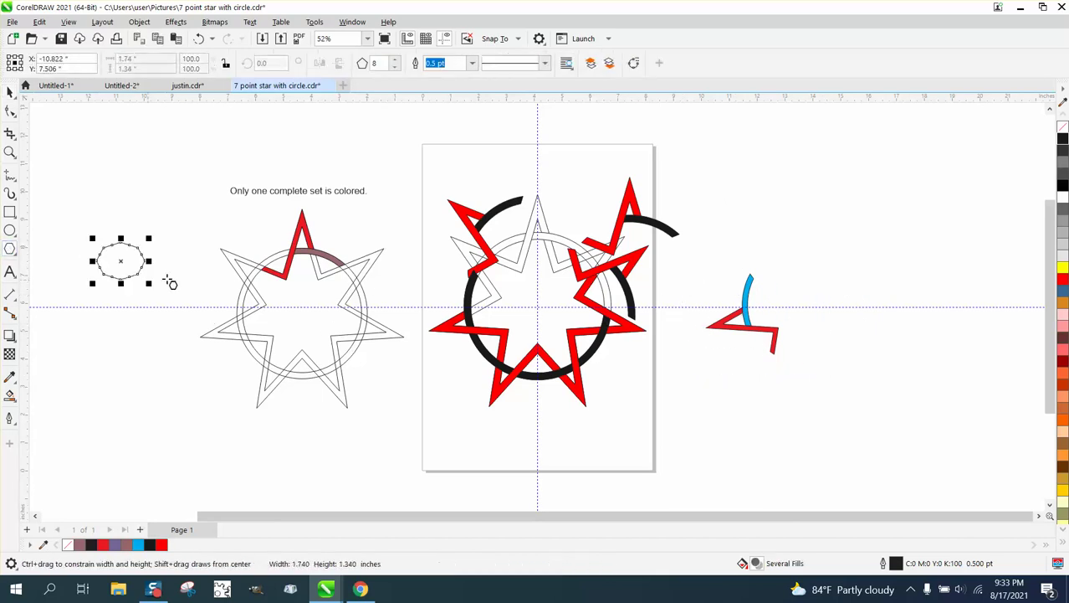
{"action": "left_click_drag", "start_coordinate": [179, 219], "coordinate": [232, 259]}
{"action": "left_click_drag", "start_coordinate": [764, 237], "coordinate": [962, 318]}
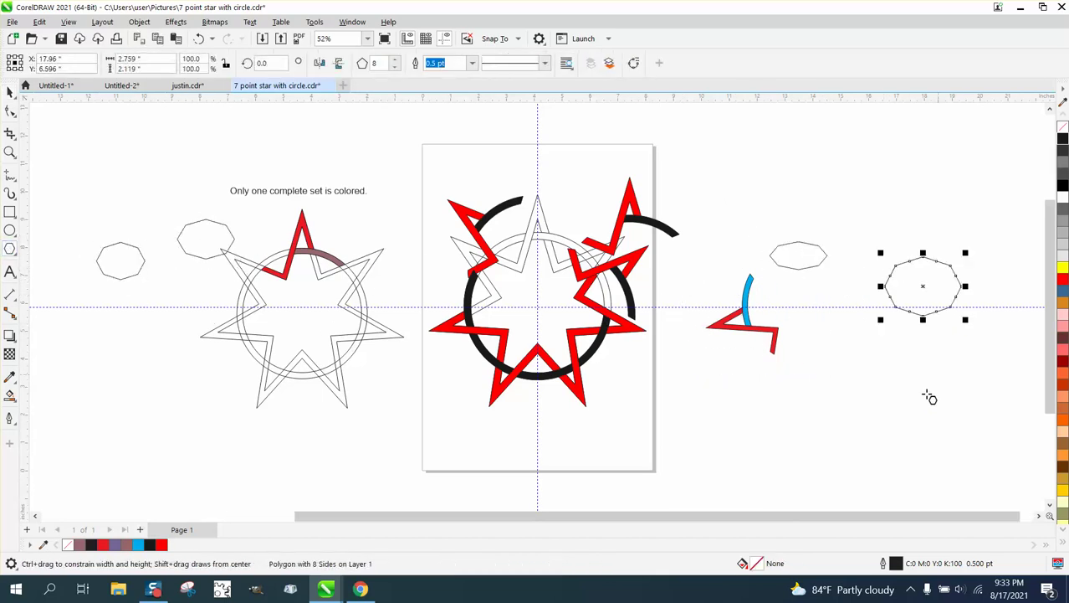
{"action": "left_click_drag", "start_coordinate": [931, 387], "coordinate": [890, 435]}
{"action": "left_click_drag", "start_coordinate": [777, 441], "coordinate": [705, 470]}
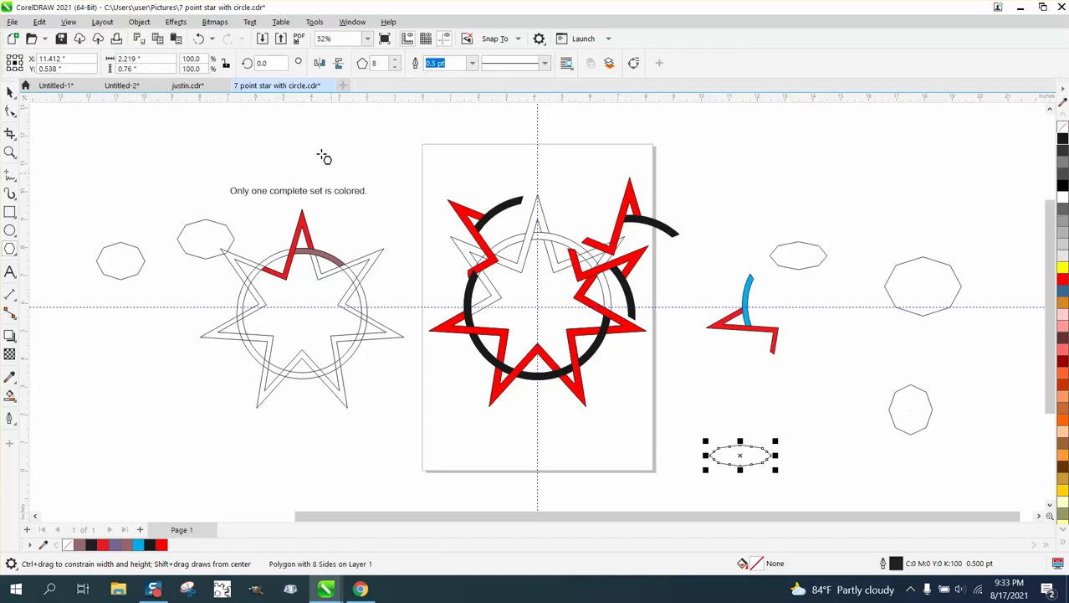
{"action": "left_click", "coordinate": [212, 38]}
Undo back to the first Move entry so the stars are intact, then try drawing octagons over them
{"action": "left_click", "coordinate": [232, 189]}
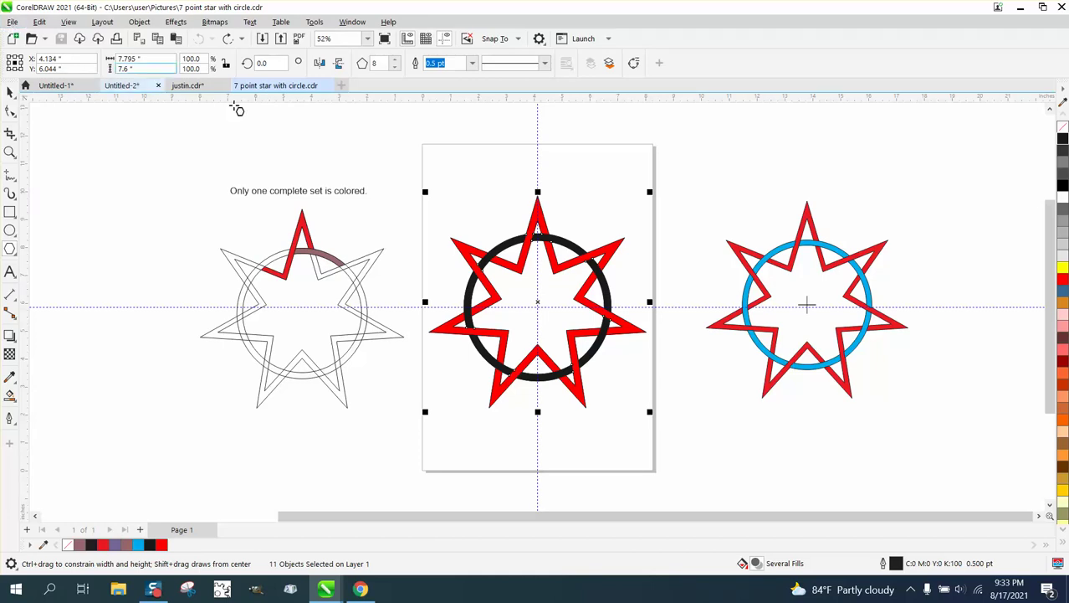
{"action": "left_click_drag", "start_coordinate": [381, 158], "coordinate": [882, 419]}
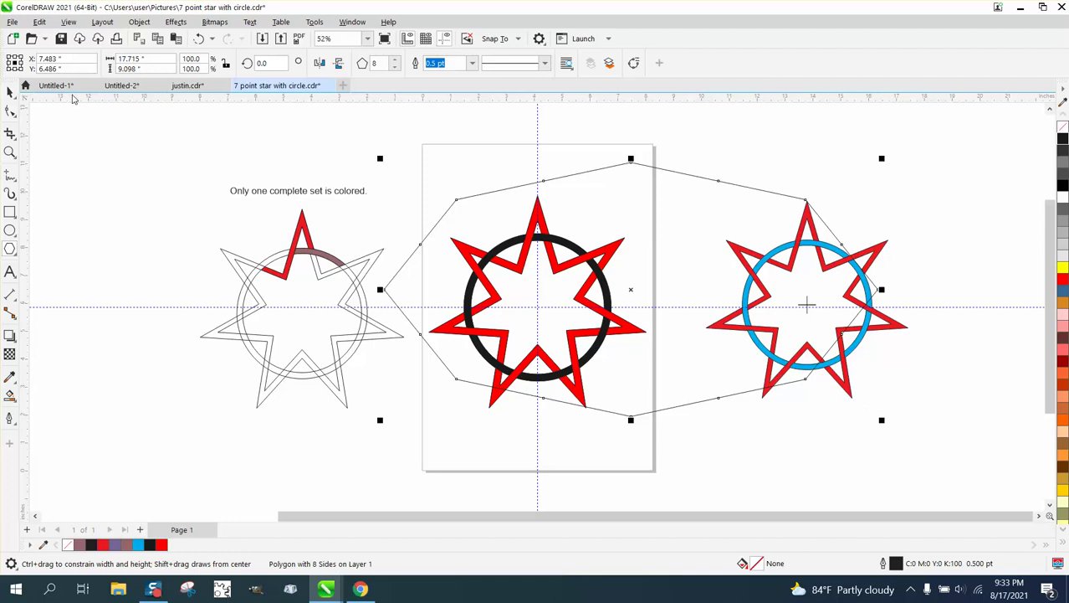
{"action": "key", "text": "Delete"}
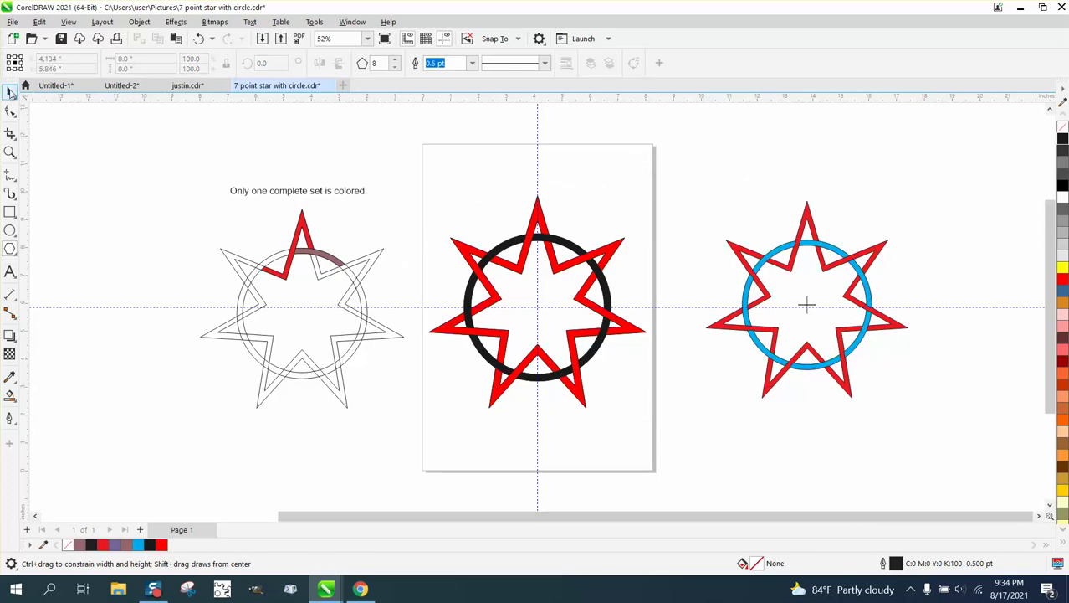
{"action": "left_click_drag", "start_coordinate": [378, 159], "coordinate": [536, 323]}
Delete the middle and right-hand star-and-circle sets
{"action": "left_click", "coordinate": [10, 92]}
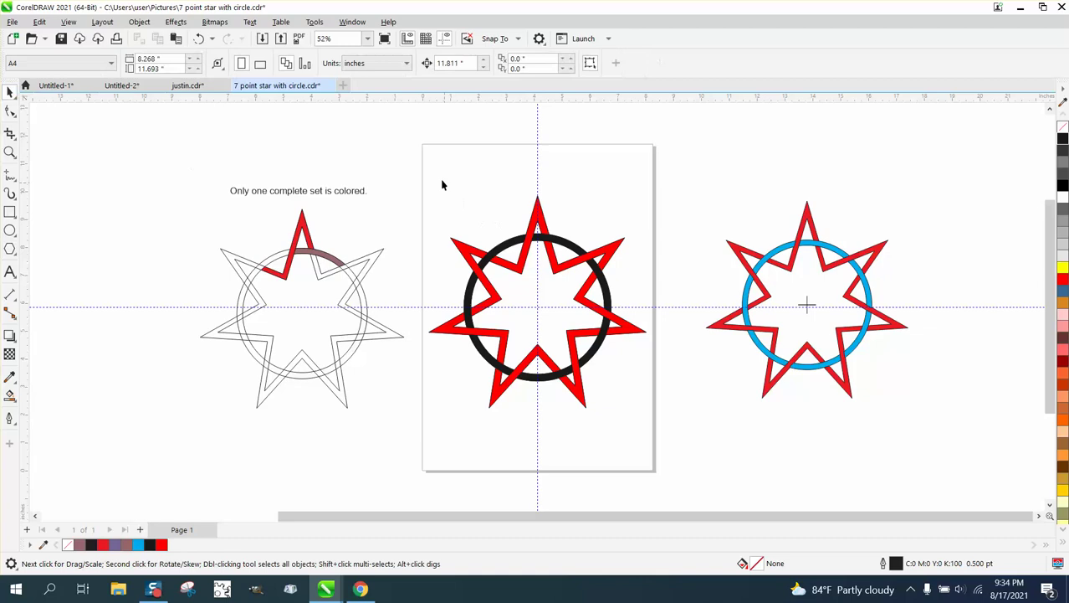
{"action": "left_click_drag", "start_coordinate": [441, 182], "coordinate": [675, 401]}
{"action": "left_click_drag", "start_coordinate": [686, 183], "coordinate": [927, 409]}
{"action": "key", "text": "Delete"}
{"action": "left_click_drag", "start_coordinate": [725, 400], "coordinate": [727, 403]}
{"action": "key", "text": "Delete"}
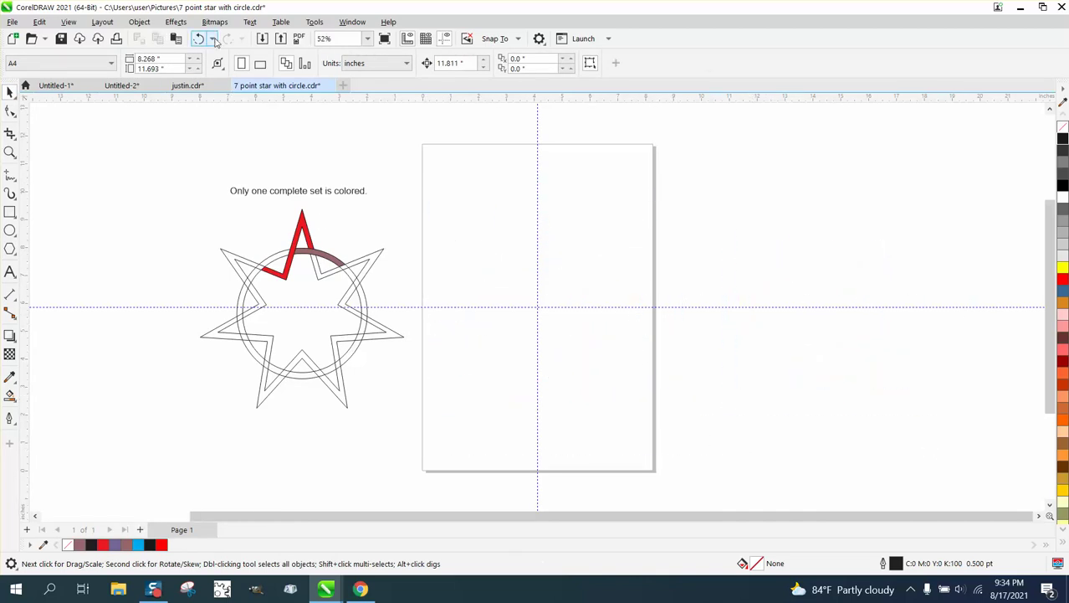
Revert the drawing to its last saved version, confirming the discard of changes
{"action": "left_click", "coordinate": [12, 22]}
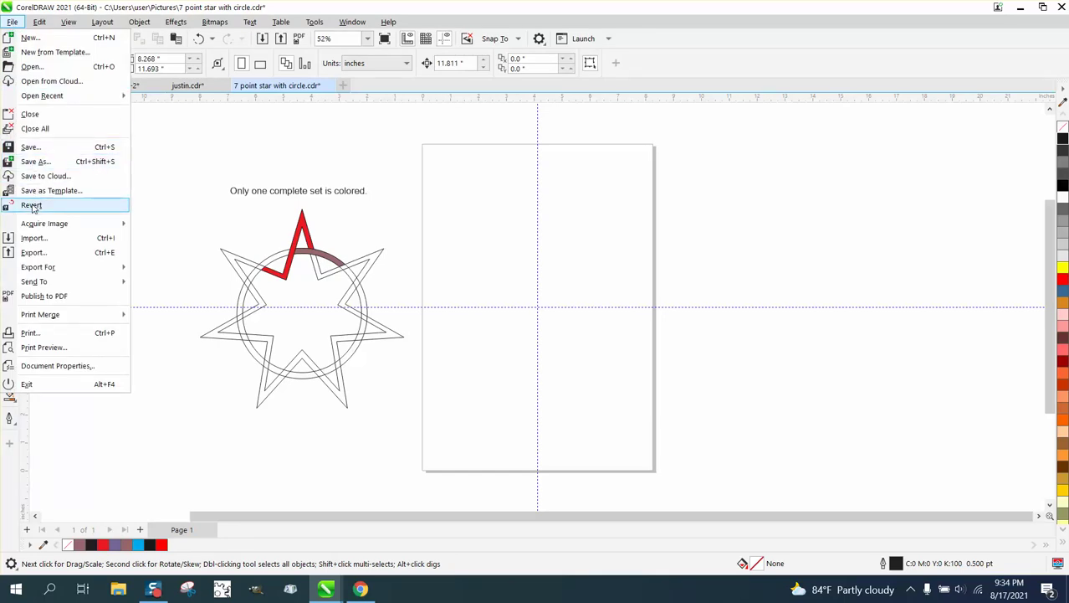
{"action": "left_click", "coordinate": [32, 206]}
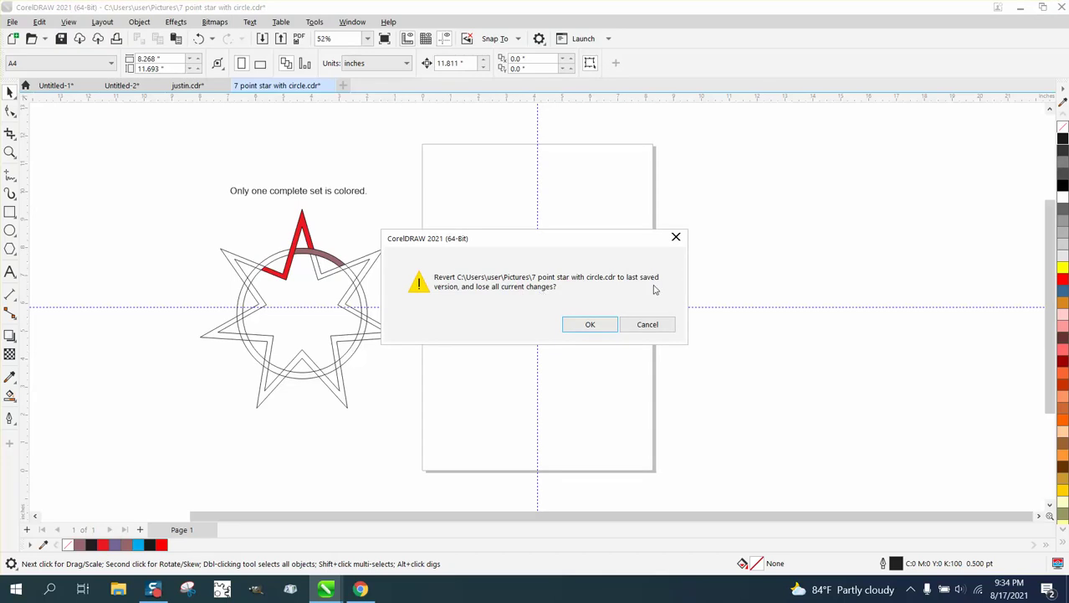
{"action": "left_click", "coordinate": [604, 325]}
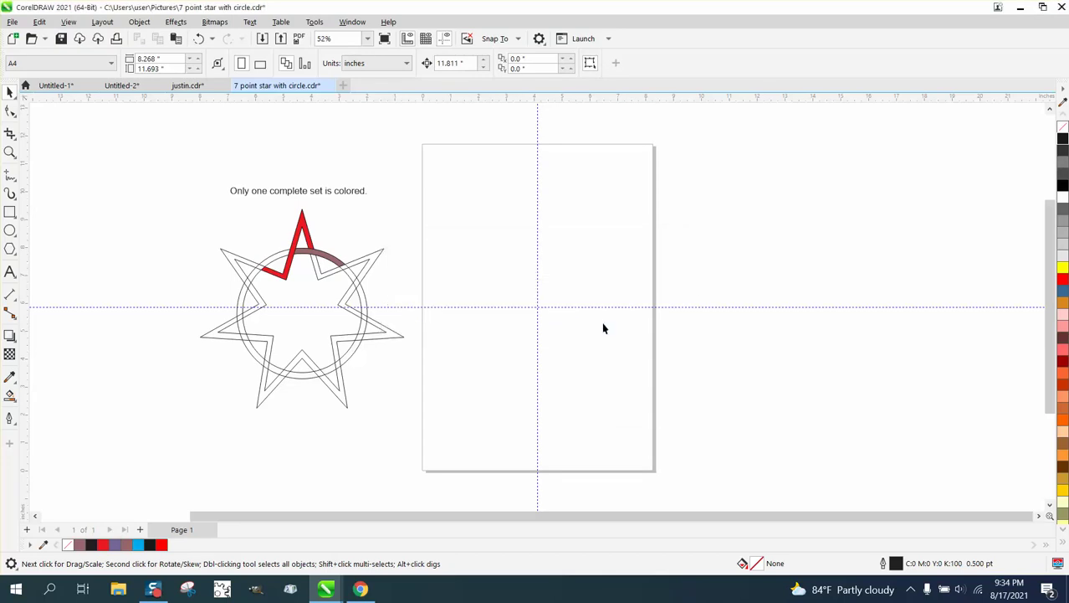